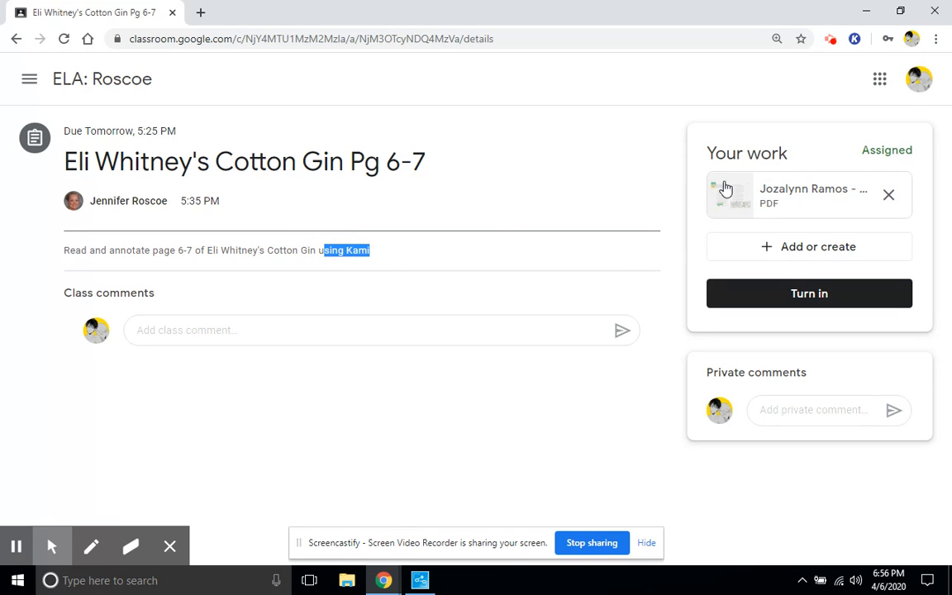
- Open the attached PDF from the assignment's student work with Kami
click(751, 194)
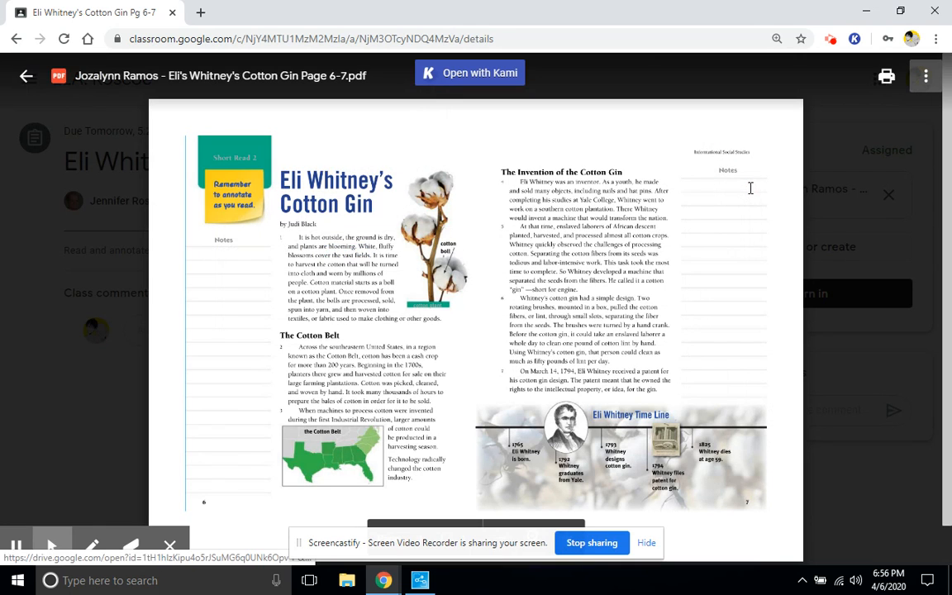
click(461, 74)
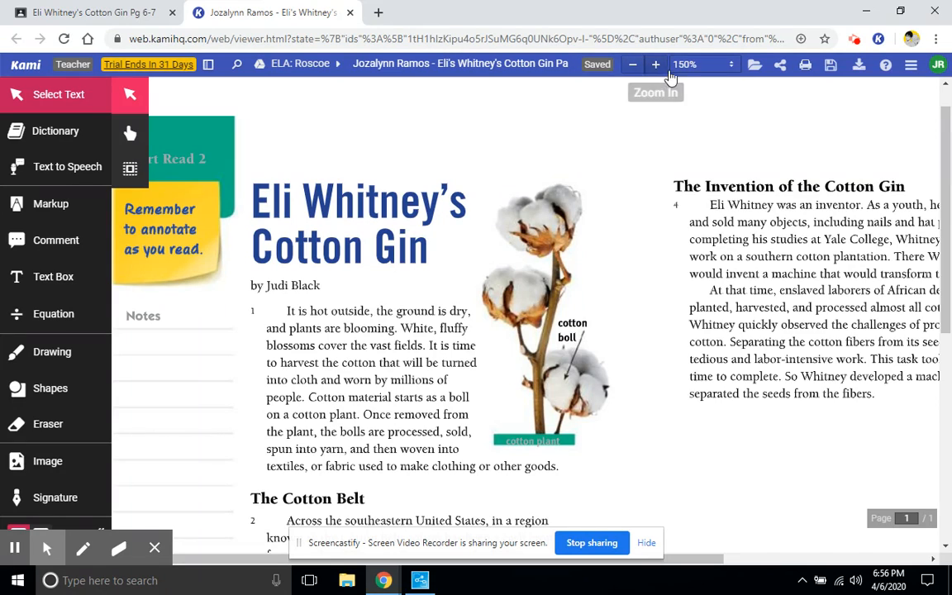
click(697, 66)
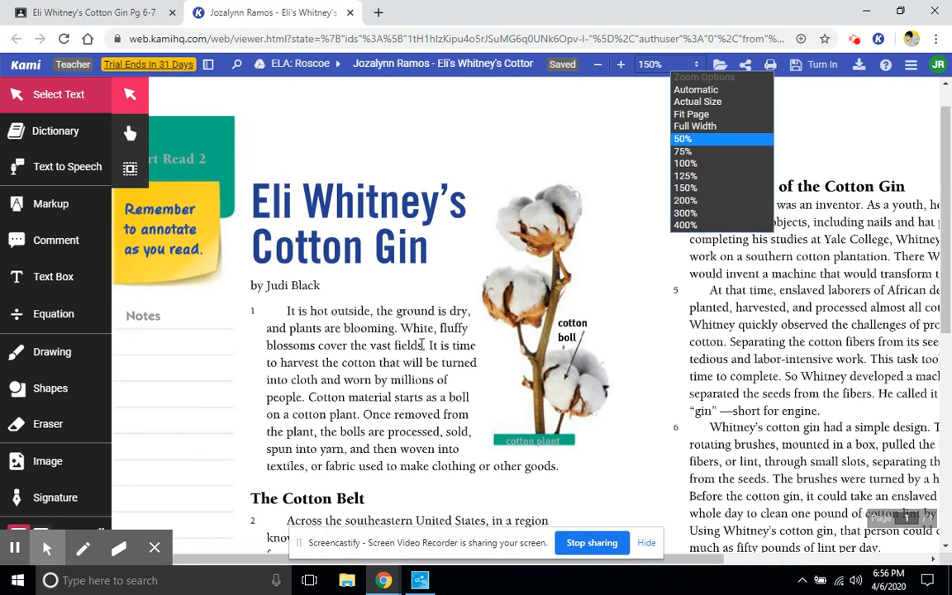
click(423, 344)
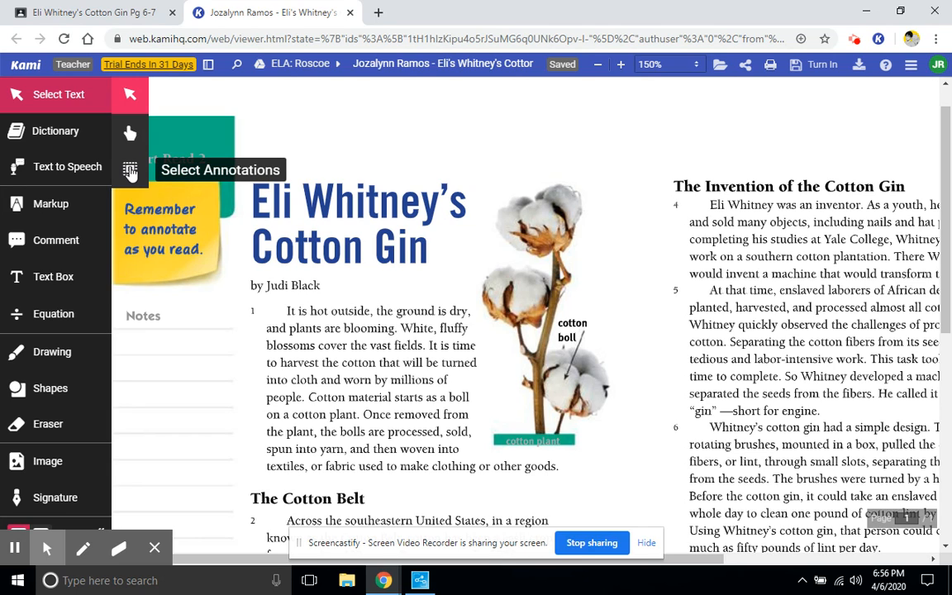
- Look up 'textiles' from paragraph 1 with the Dictionary tool and close its definition
click(130, 132)
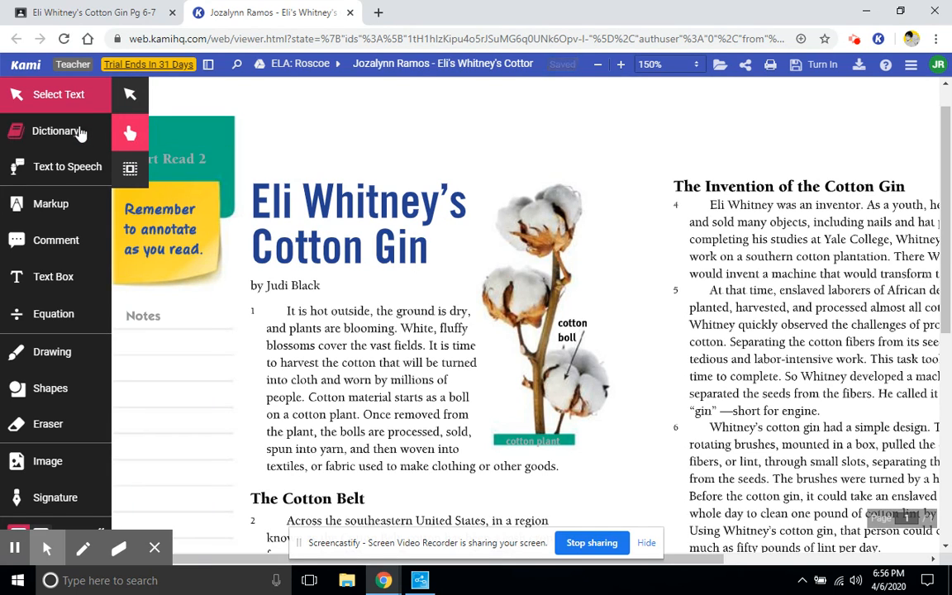
click(57, 134)
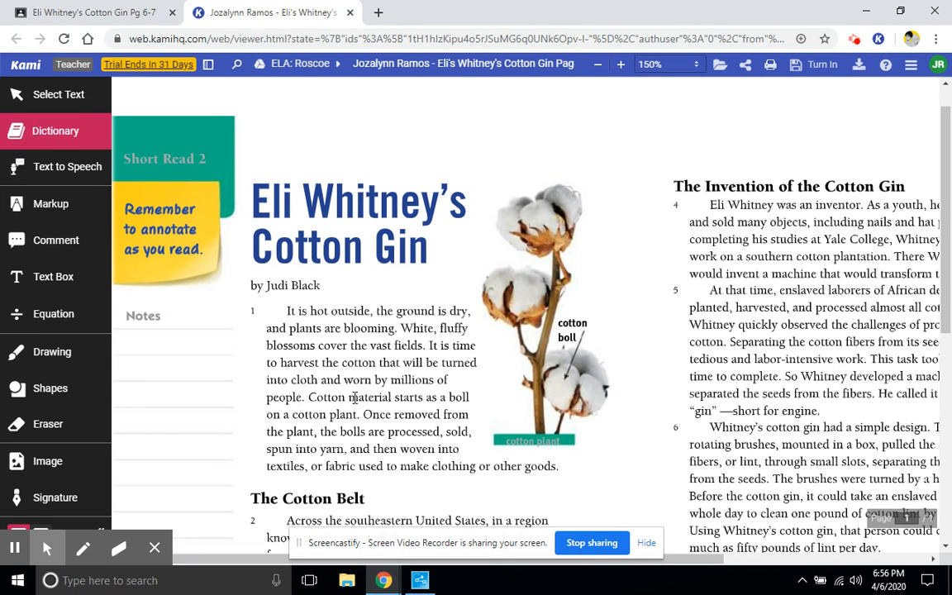
click(291, 465)
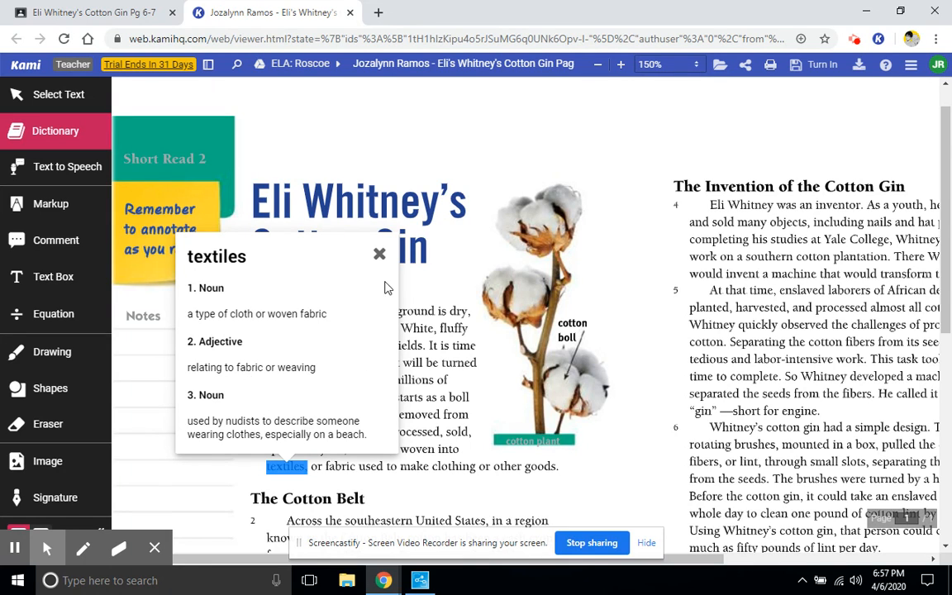
click(379, 253)
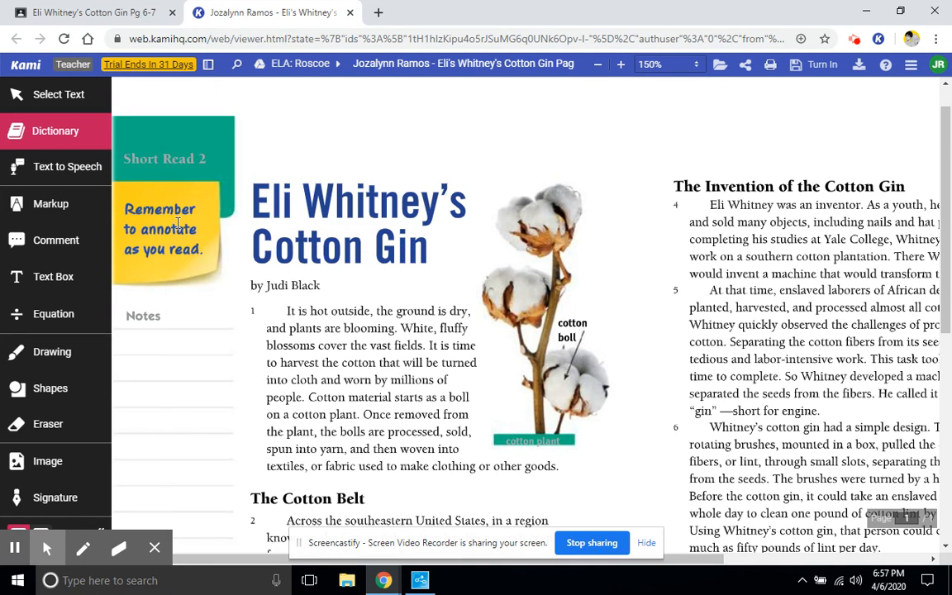
- Play the passage with Text to Speech, stop the playback, and check the available voices
click(77, 180)
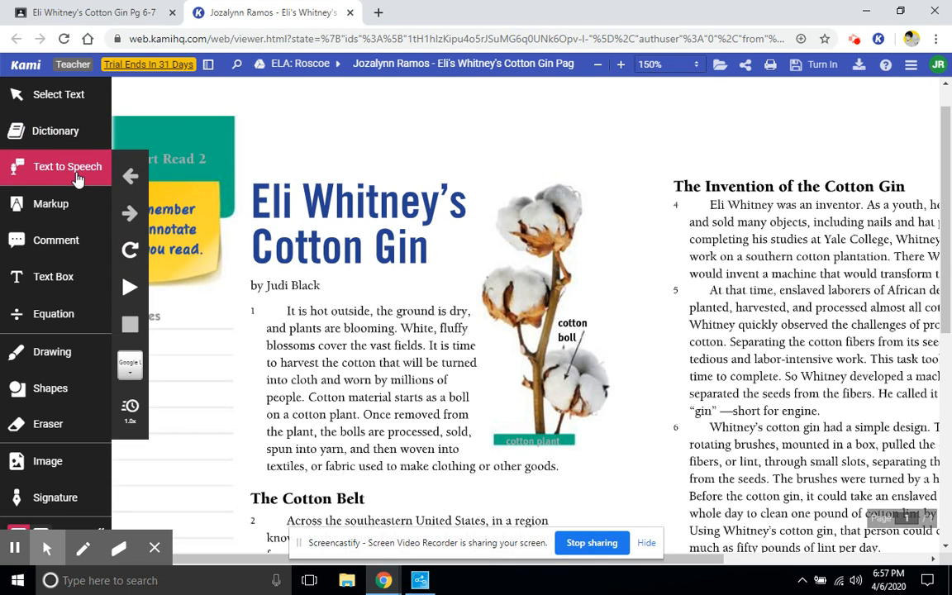
click(131, 292)
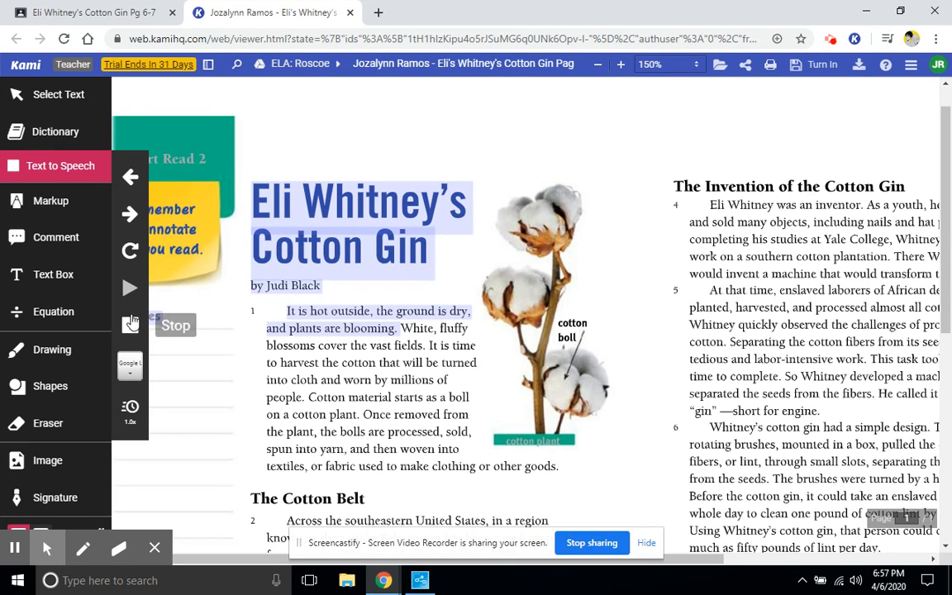
click(131, 327)
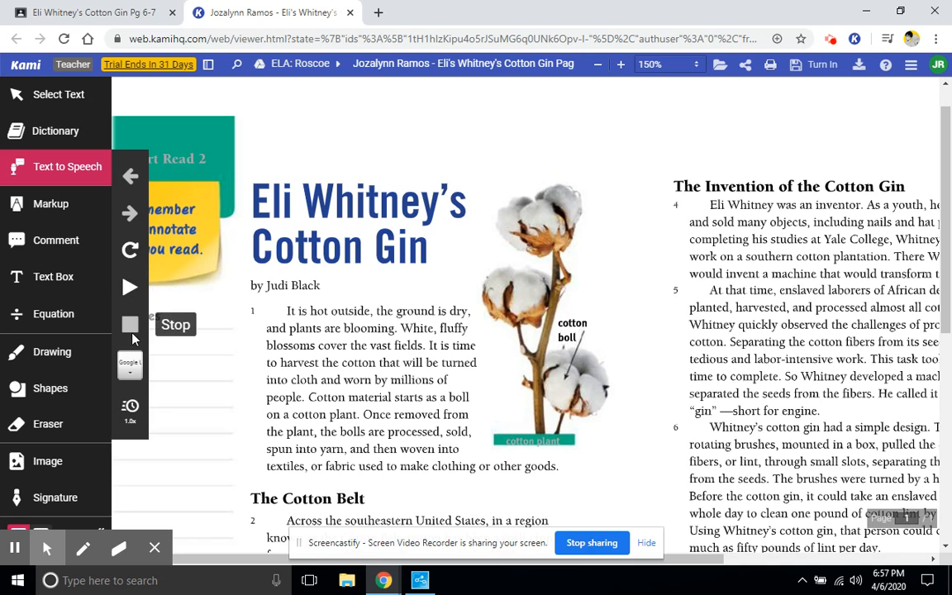
click(130, 364)
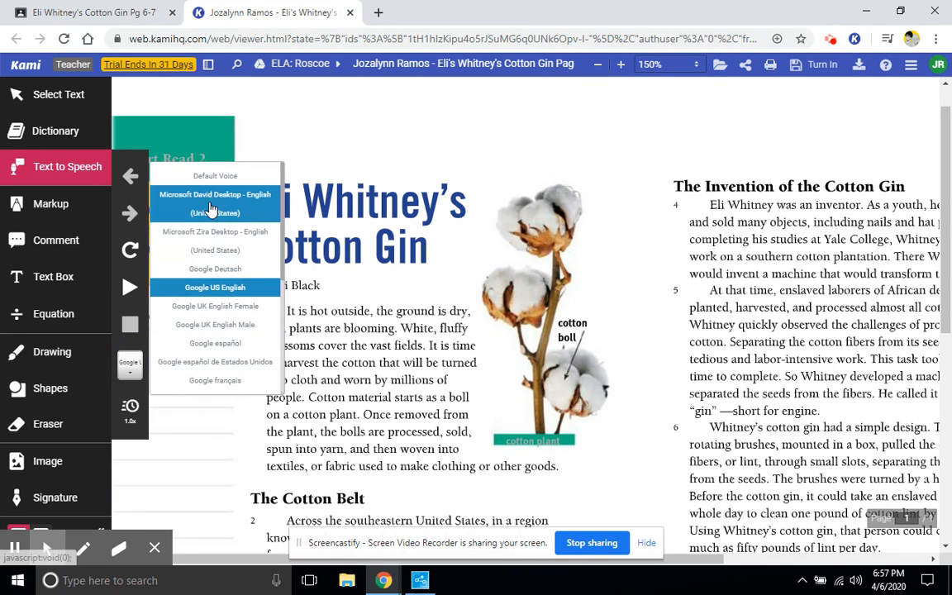
click(286, 142)
- Highlight 'It is hot outside,' with the text highlighter and 'harvest the cotton that will' with the box highlighter, both in yellow
click(58, 210)
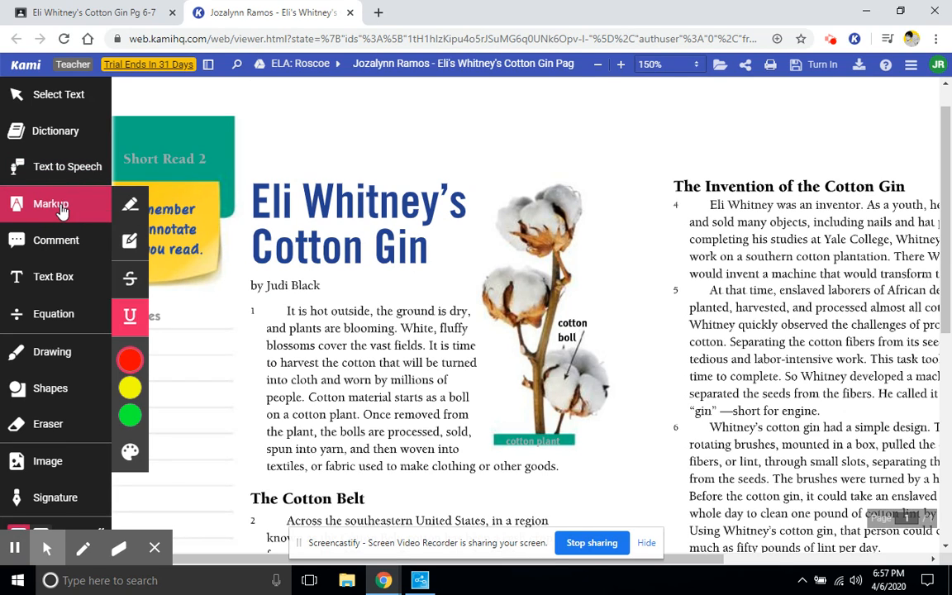
click(132, 207)
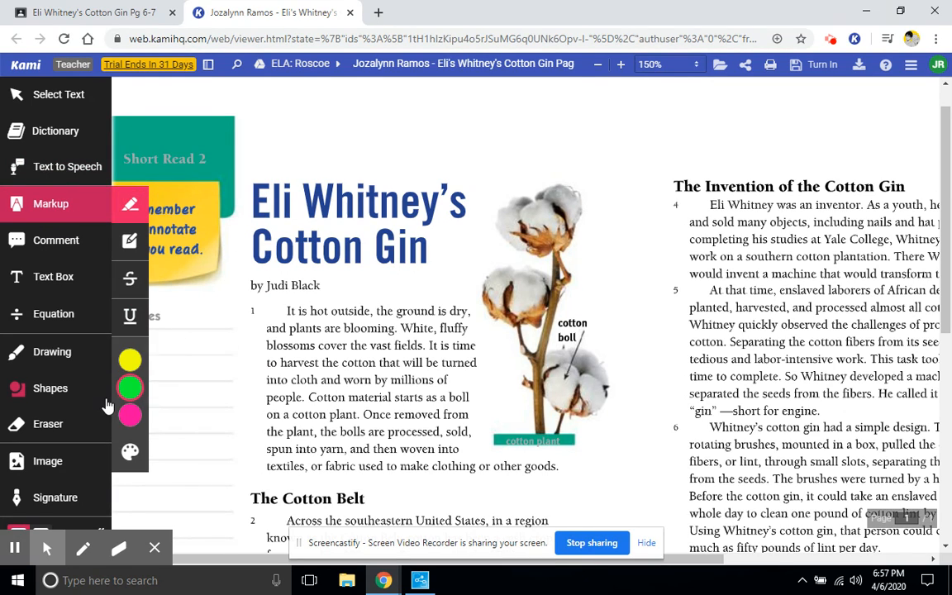
mouse_move(130, 388)
click(163, 363)
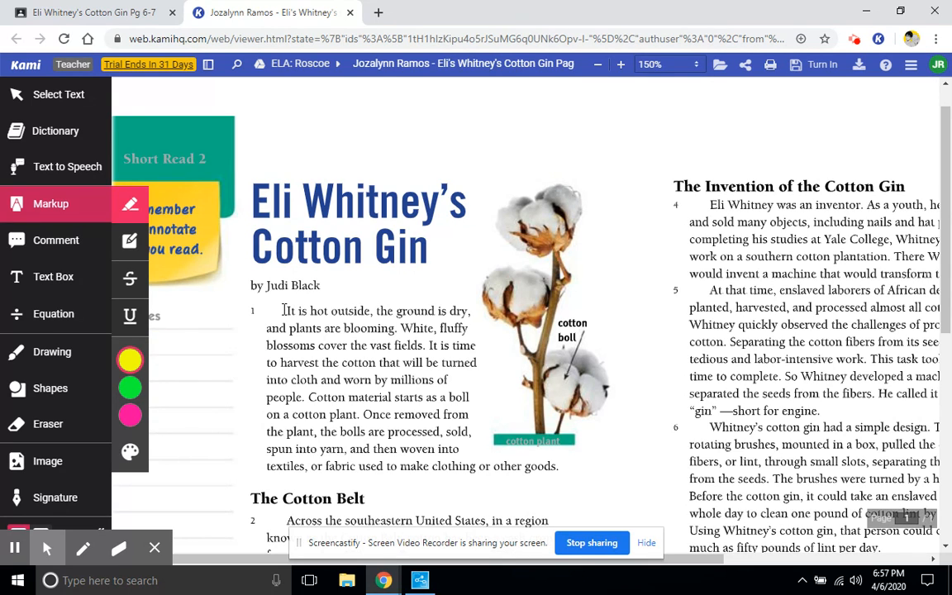
drag(281, 311, 307, 311)
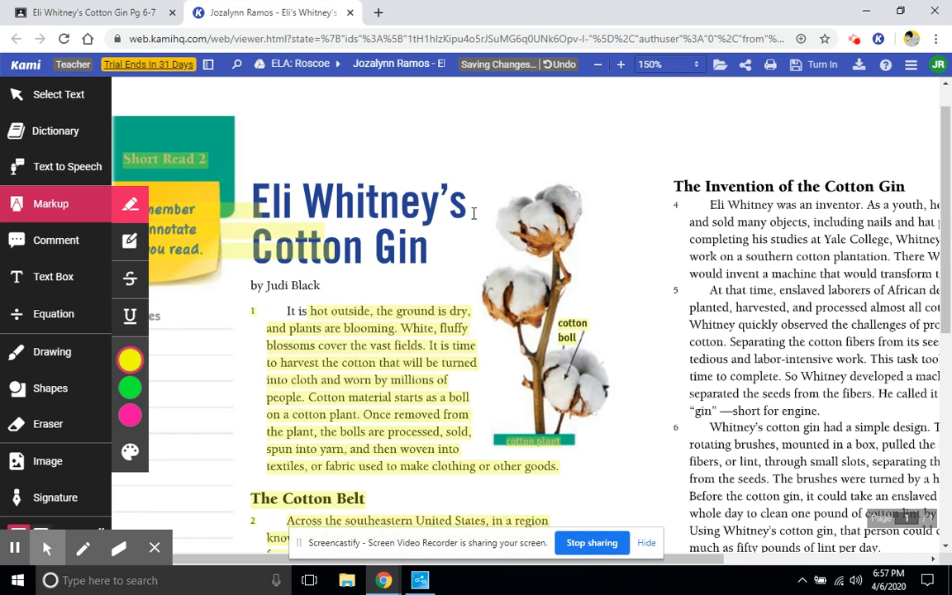
click(560, 66)
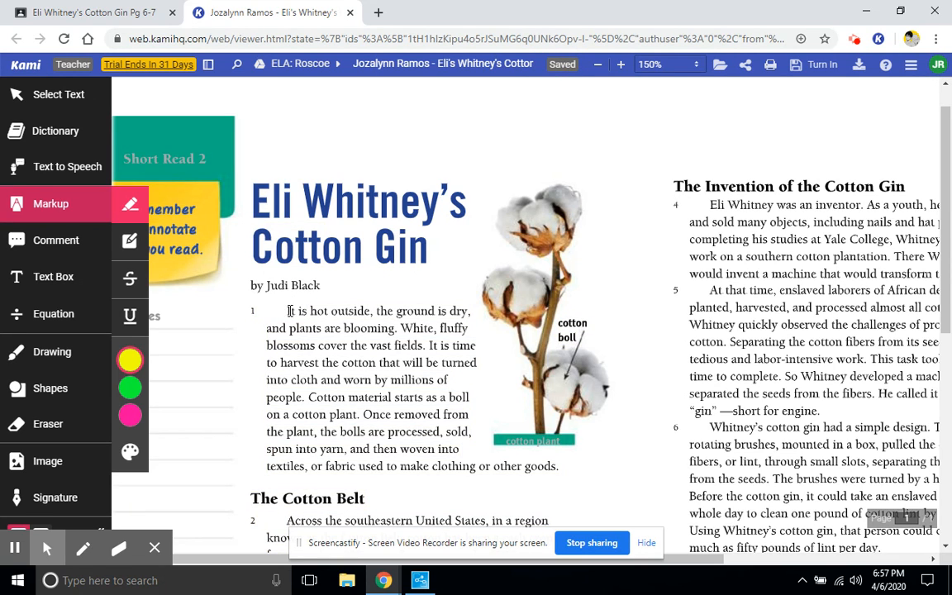
drag(286, 312, 373, 311)
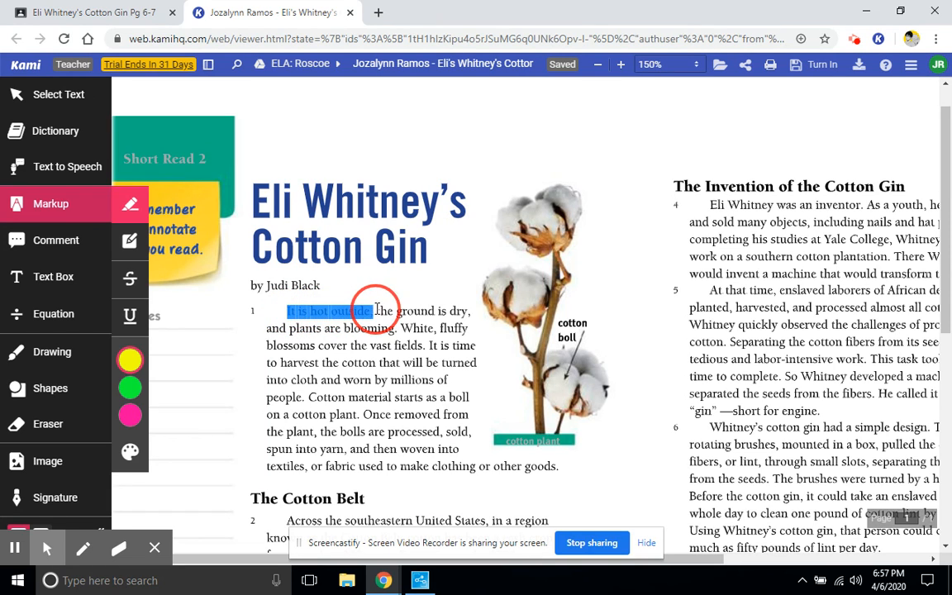
click(129, 240)
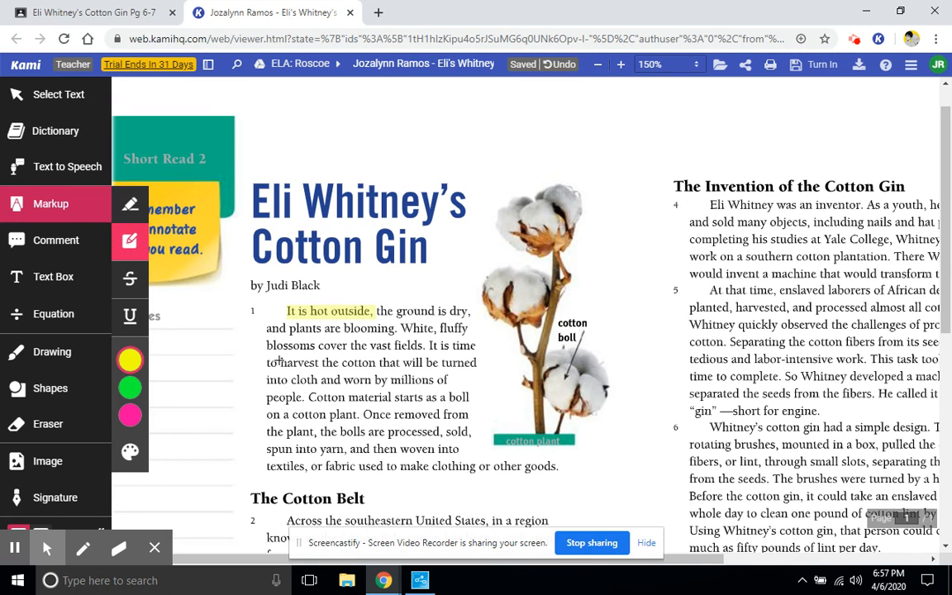
drag(279, 357, 425, 371)
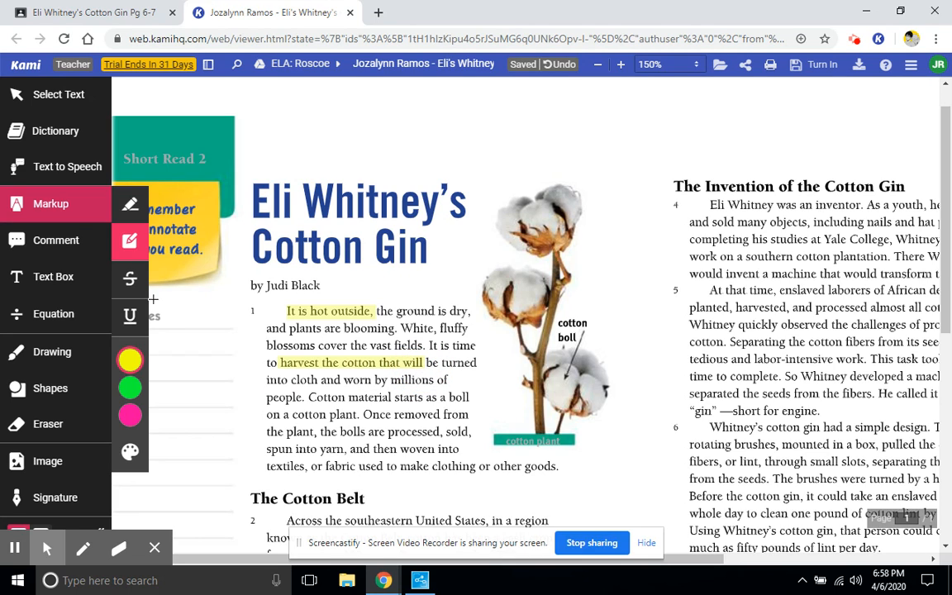
- Strike through the sentence 'Cotton material starts as a boll on a cotton plant.' in pink
click(130, 279)
click(129, 361)
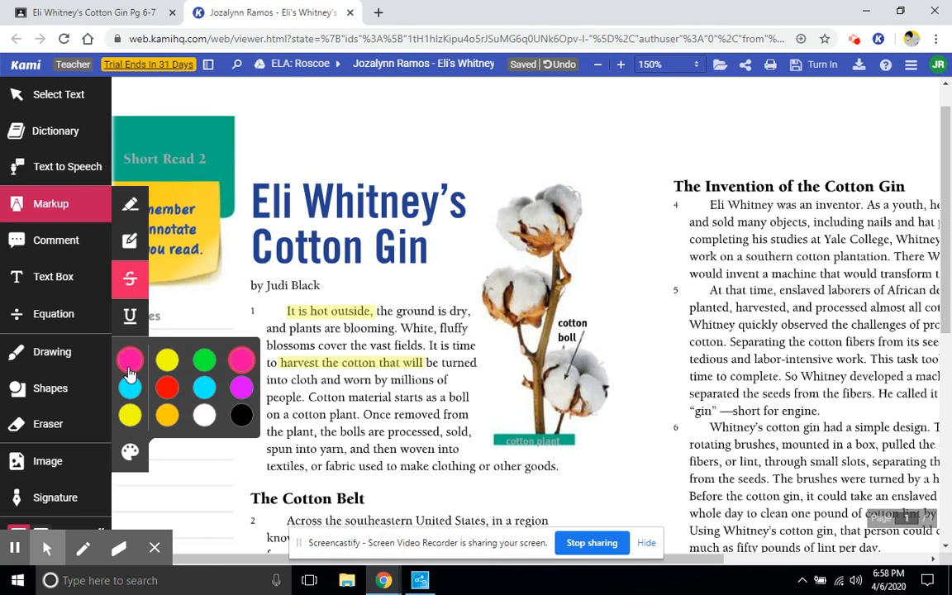
click(129, 369)
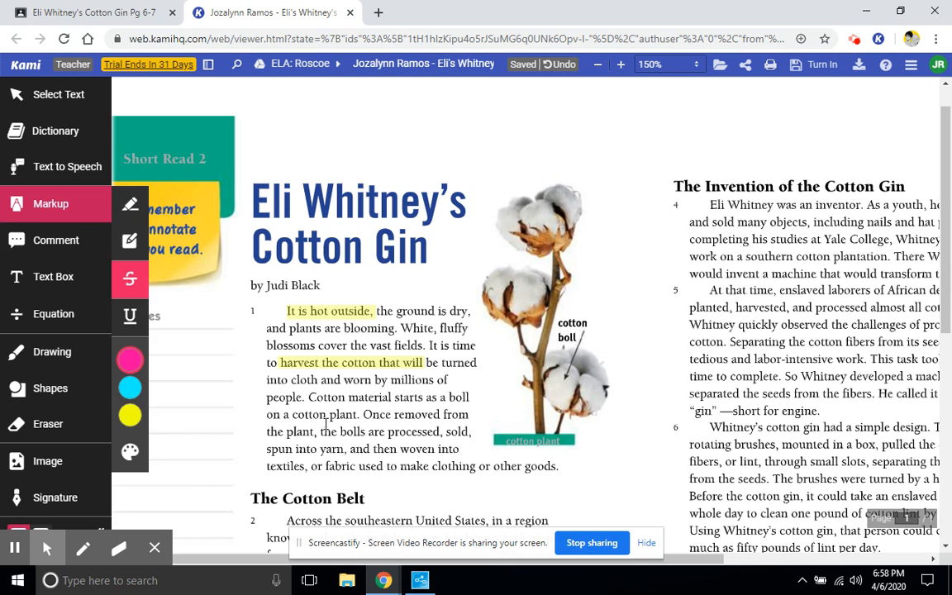
drag(311, 397, 361, 416)
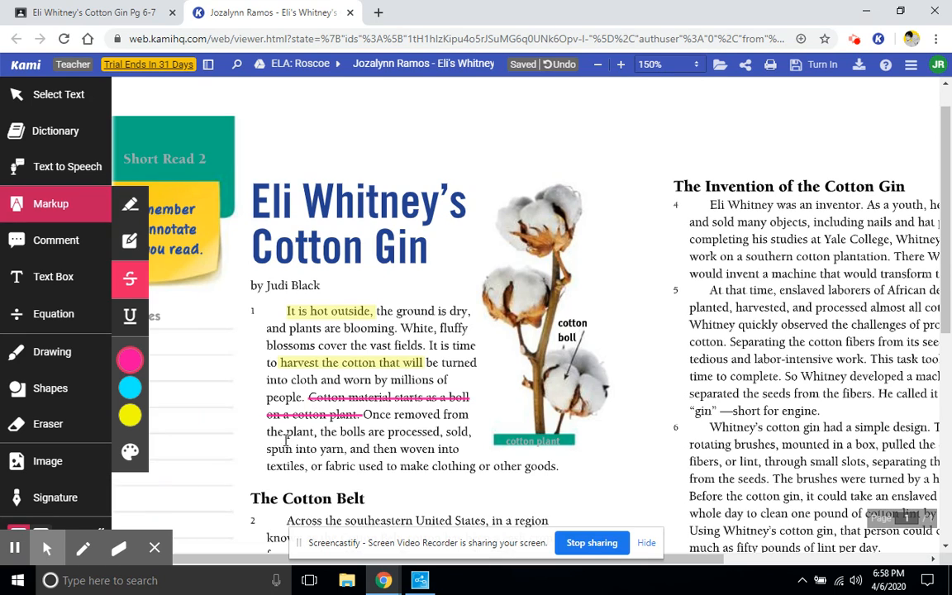
mouse_move(125, 382)
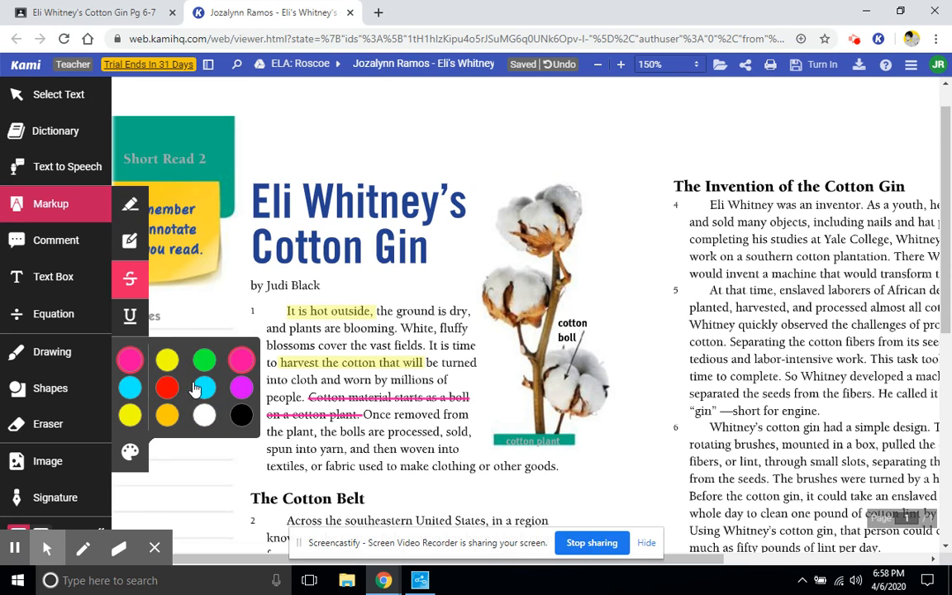
- Underline in red the sentence from 'Beginning in the 1700s' to 'large farming plantations.' under The Cotton Belt
click(130, 320)
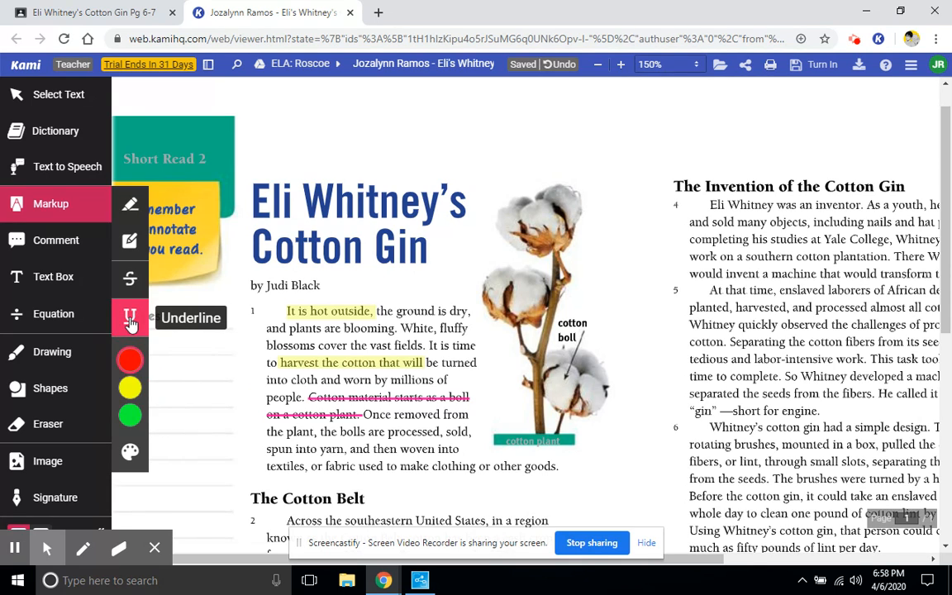
drag(947, 237, 946, 374)
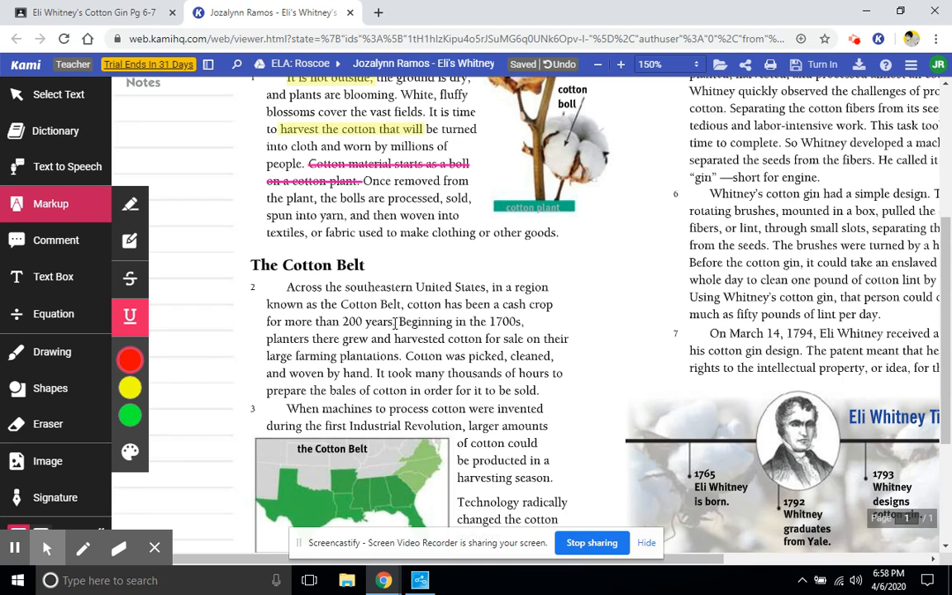
mouse_move(398, 321)
mouse_down()
mouse_move(388, 344)
mouse_move(404, 356)
mouse_up()
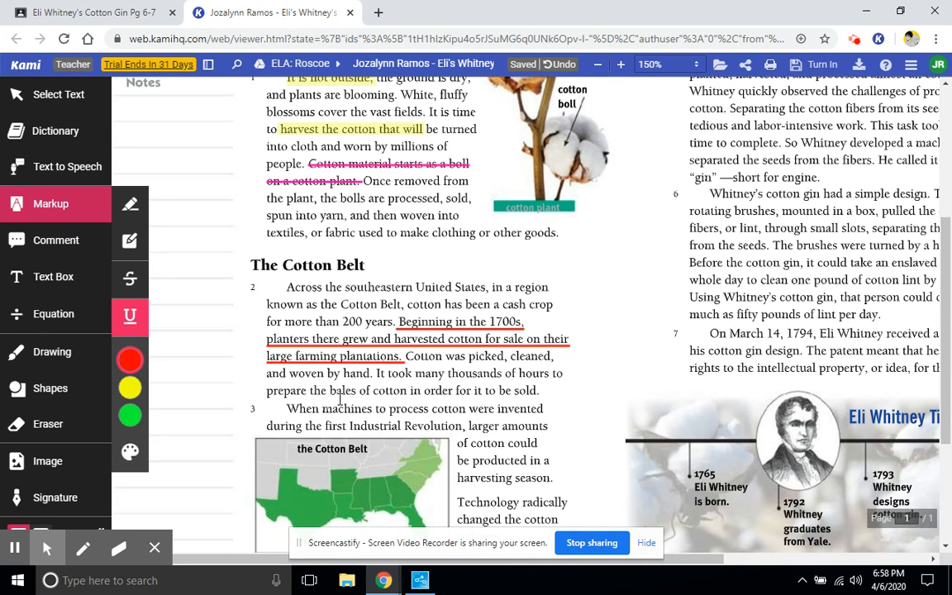
- Add the text comment 'Type here' to the paragraph 6 sentence from 'Two rotating brushes' to 'from the seeds.'
scroll(339, 400, right, 3)
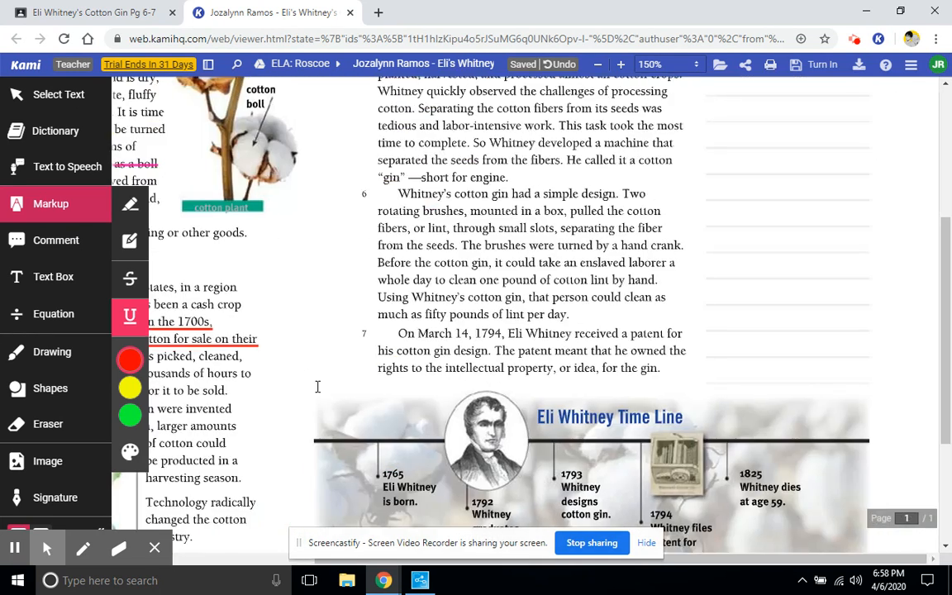
click(59, 253)
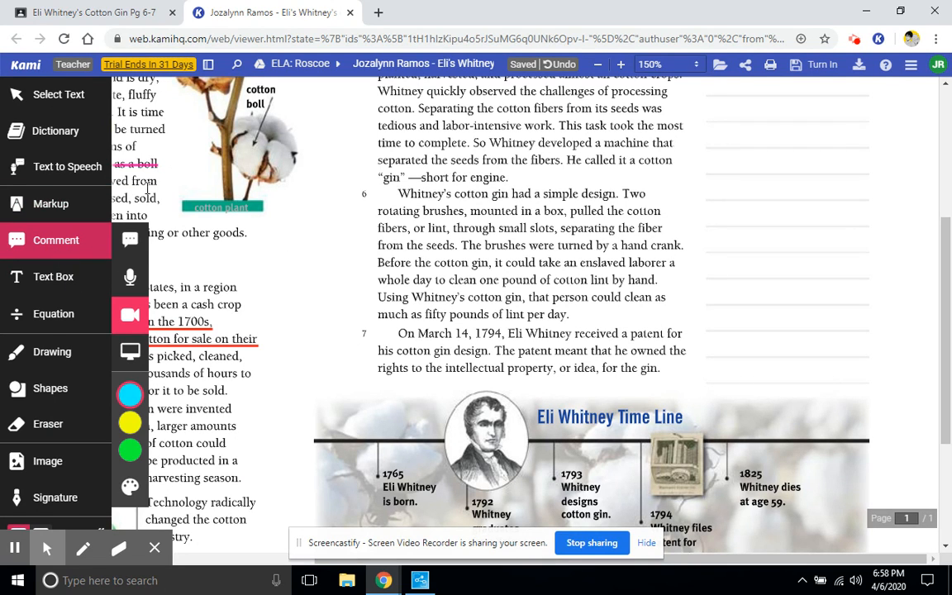
click(131, 239)
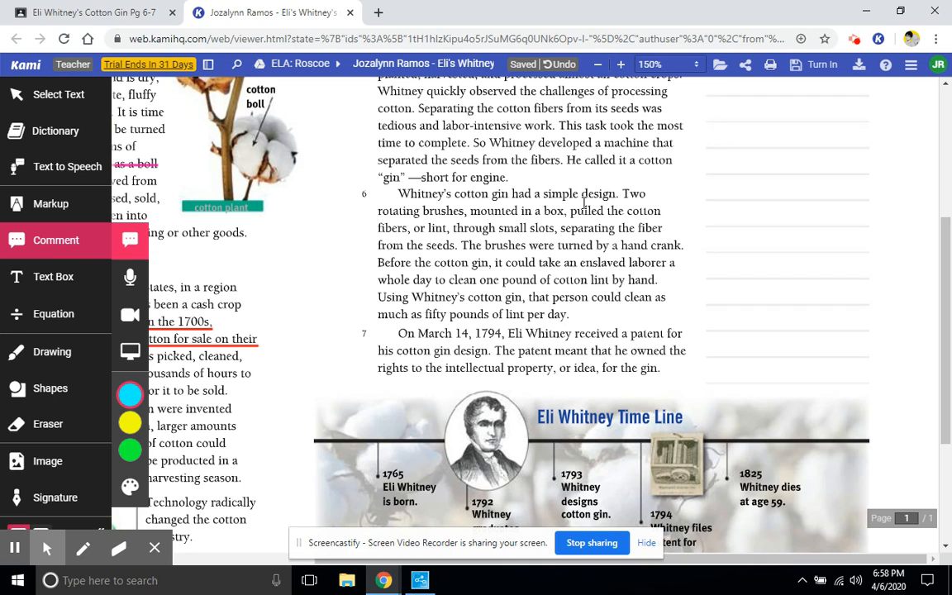
drag(624, 194, 458, 243)
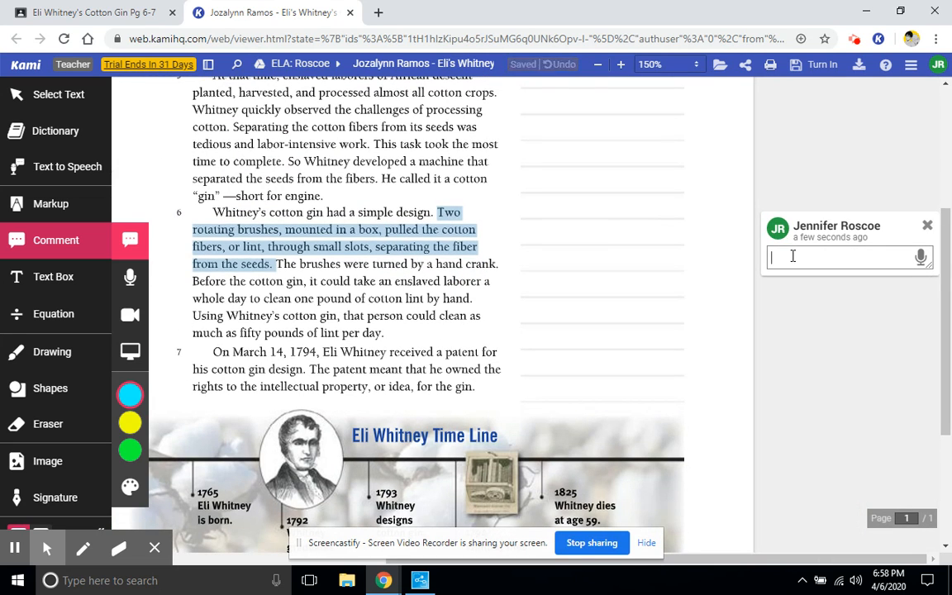
text(Type here)
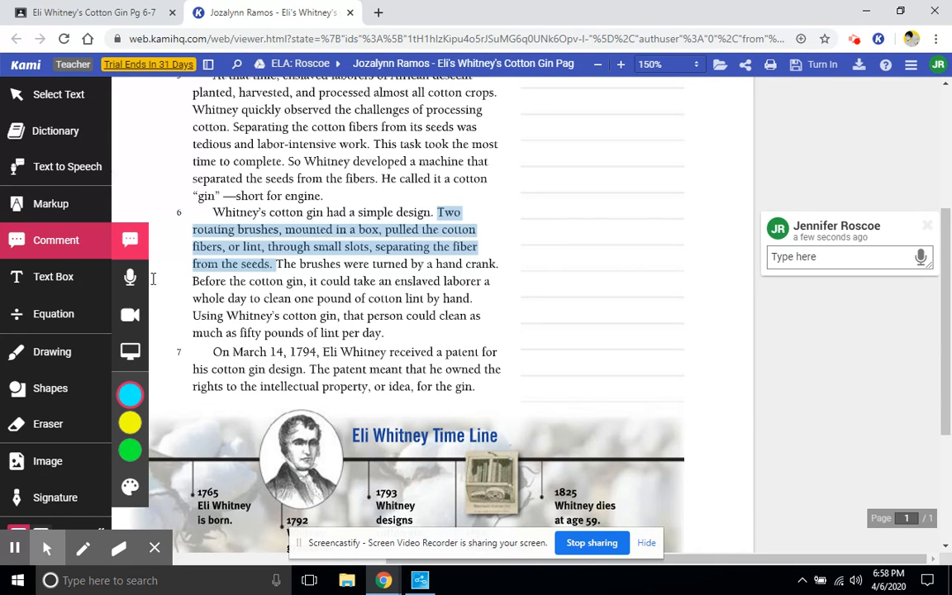
- Record a voice comment on paragraph 7's last sentence, beginning 'The patent meant', and play it back
click(132, 280)
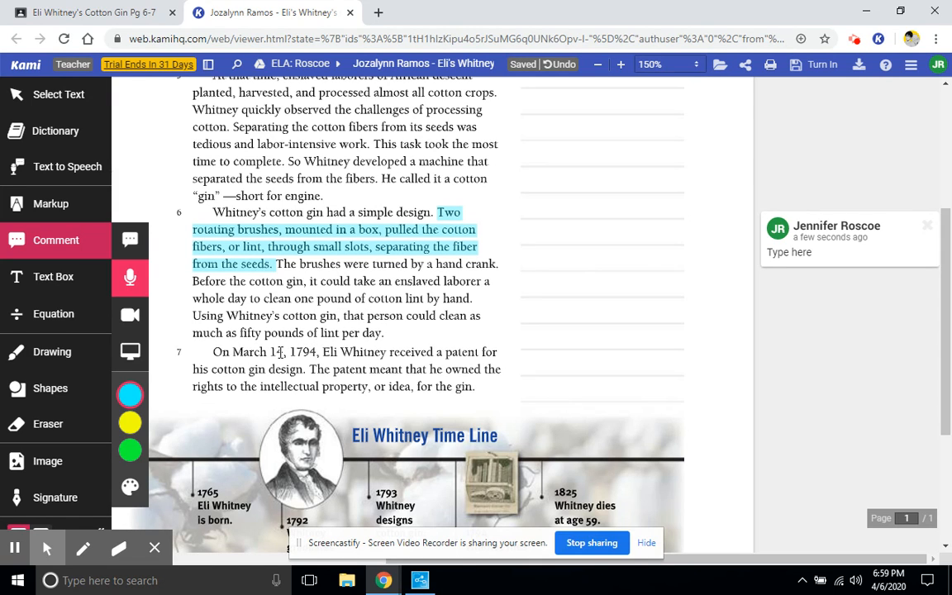
drag(313, 370, 485, 390)
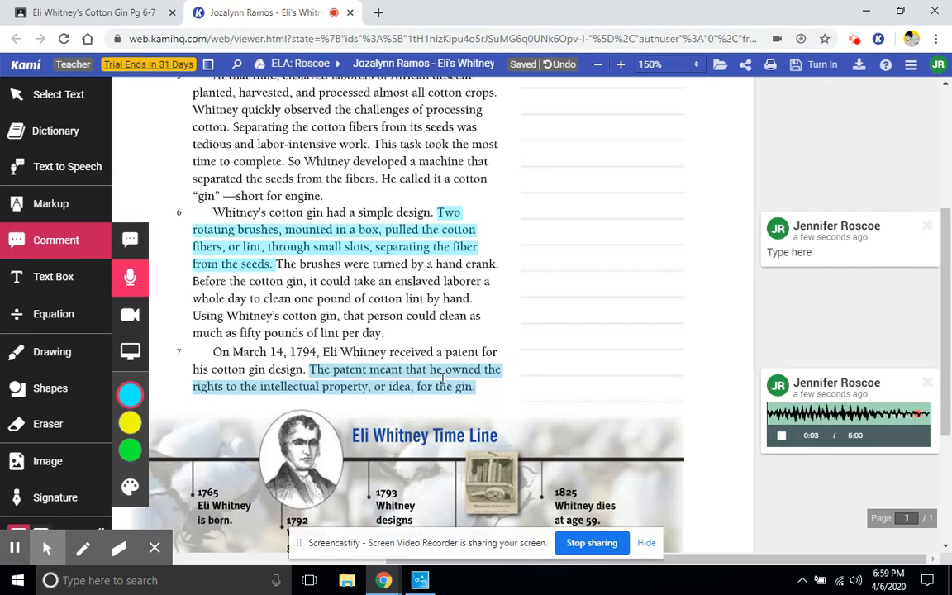
click(780, 438)
click(781, 436)
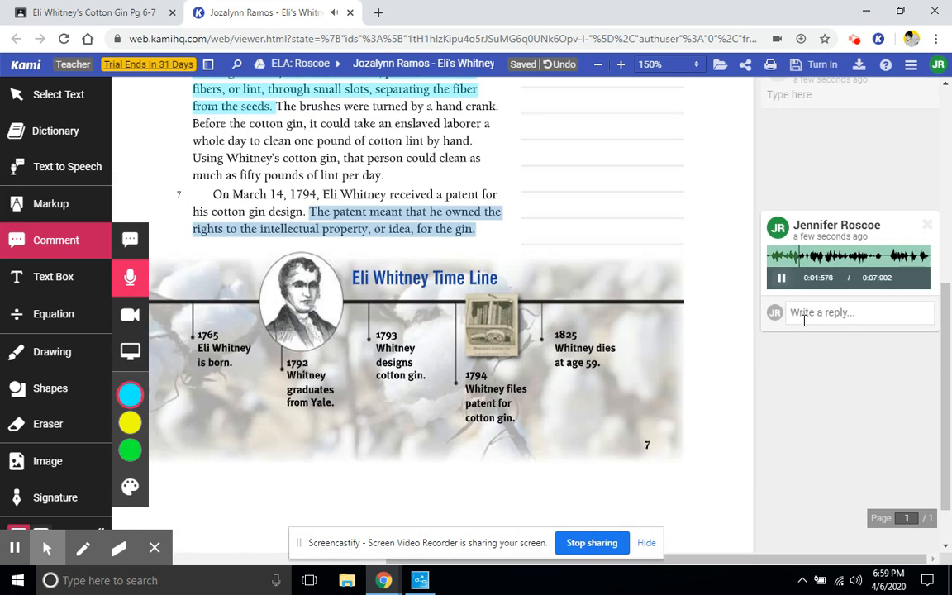
- Pause the voice comment and try to attach a video comment to 'that person could clean as much as fifty pounds of lint per day.'
click(779, 277)
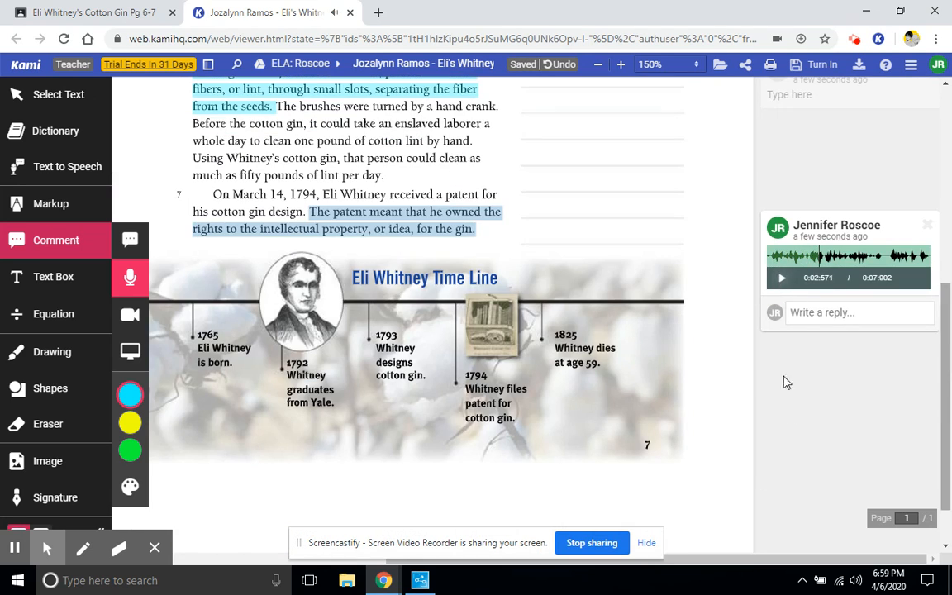
click(128, 318)
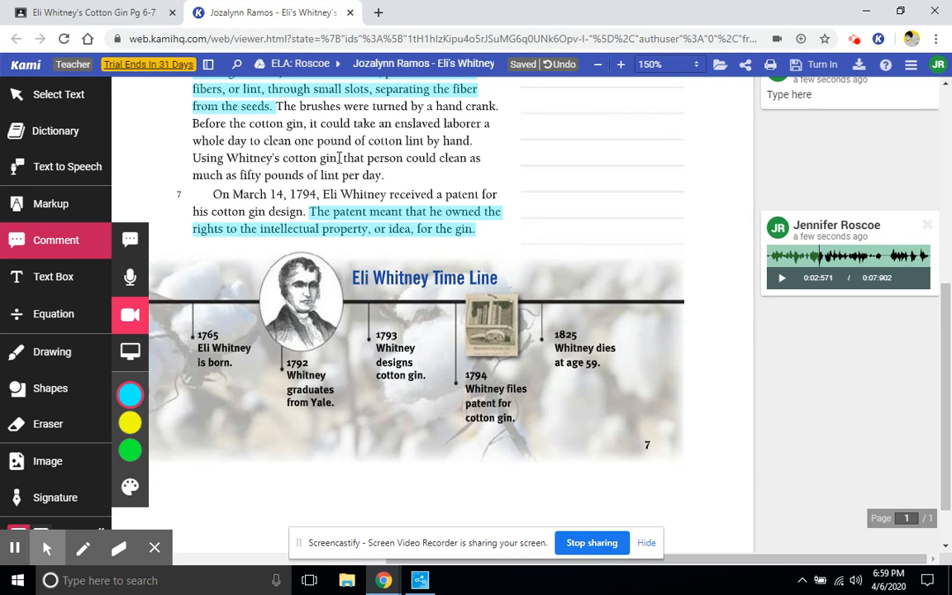
drag(339, 158, 395, 176)
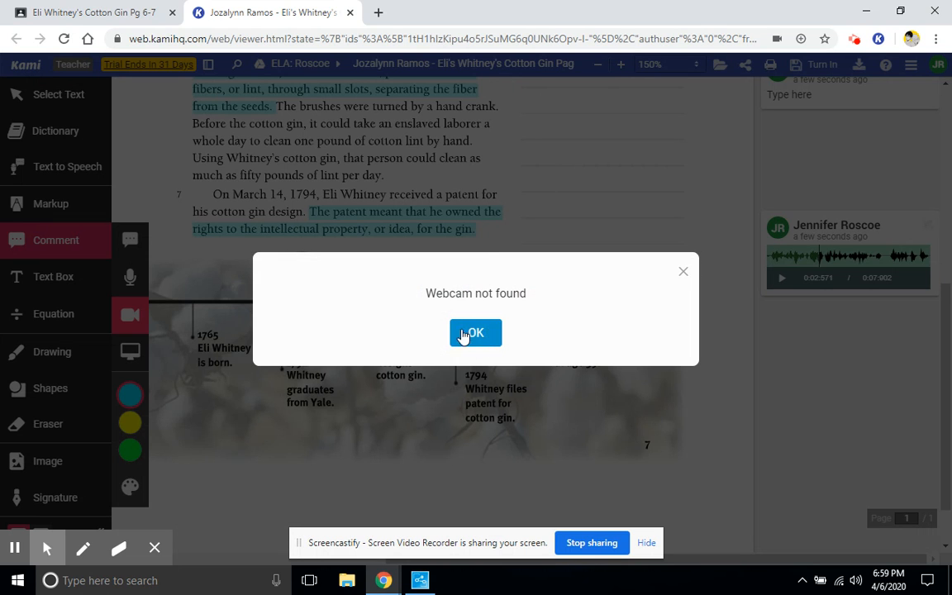
click(477, 337)
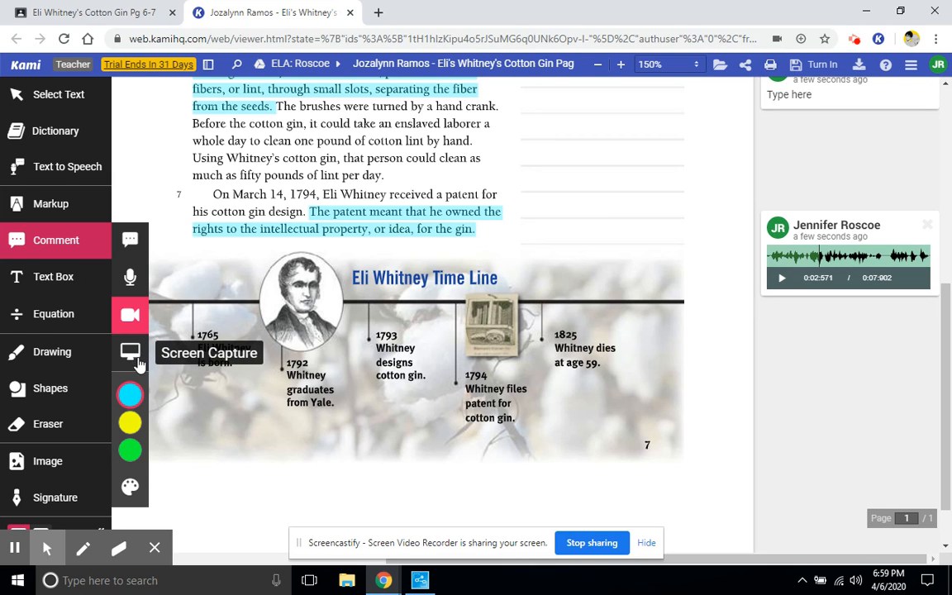
- Add a 12-point text box reading 'Type' with a grinning-face emoji on the first lines of the Notes column beside paragraph 4
click(53, 280)
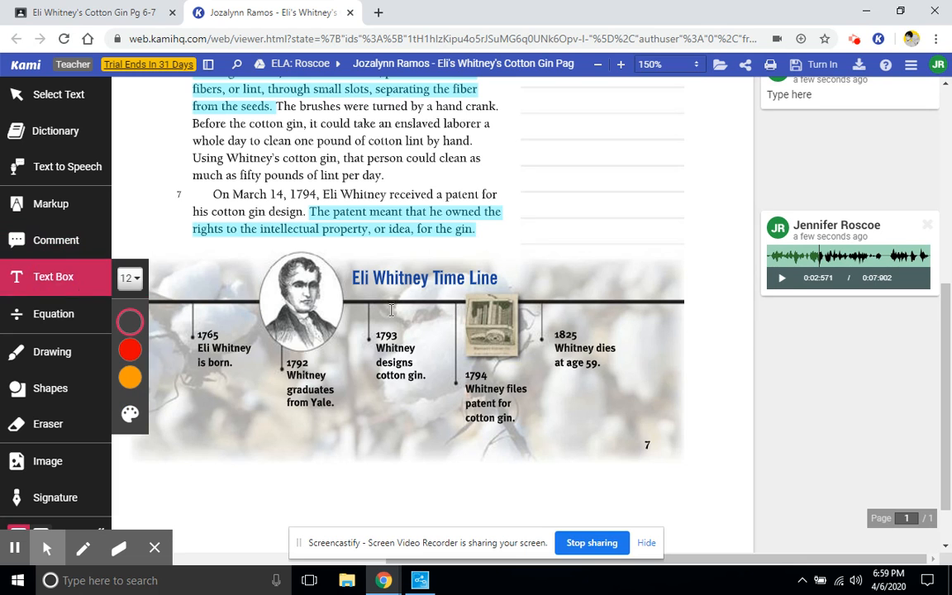
drag(945, 316, 944, 127)
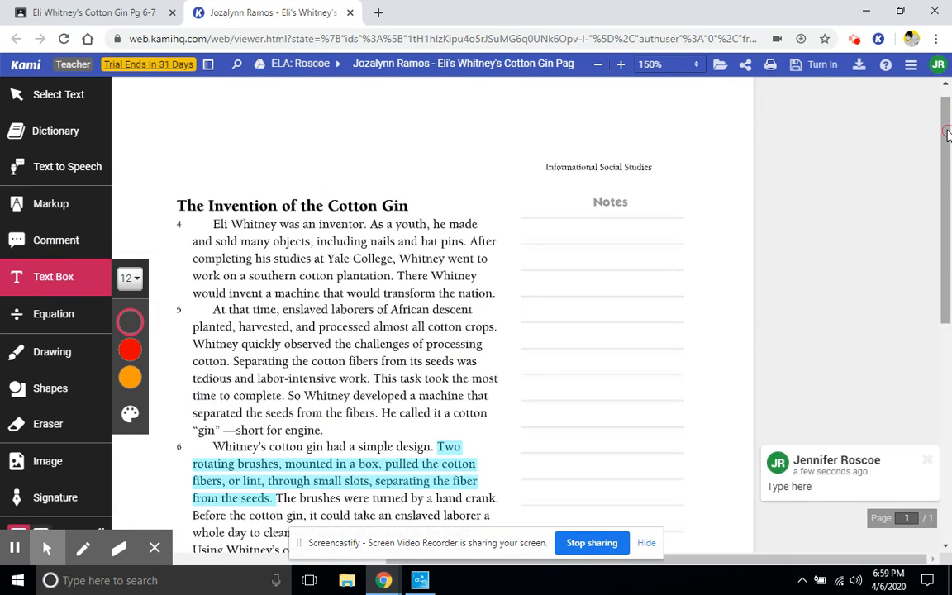
click(532, 224)
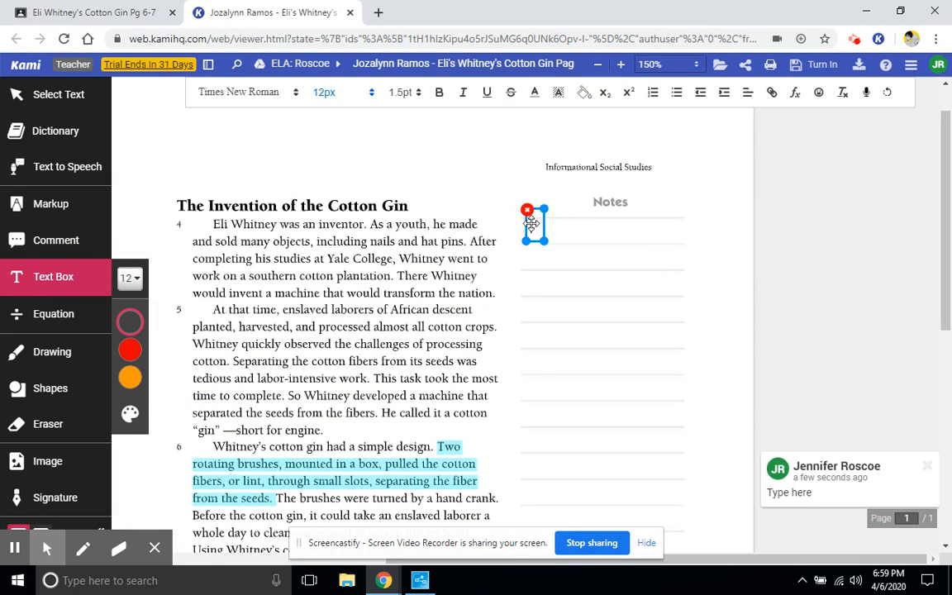
drag(543, 239, 652, 275)
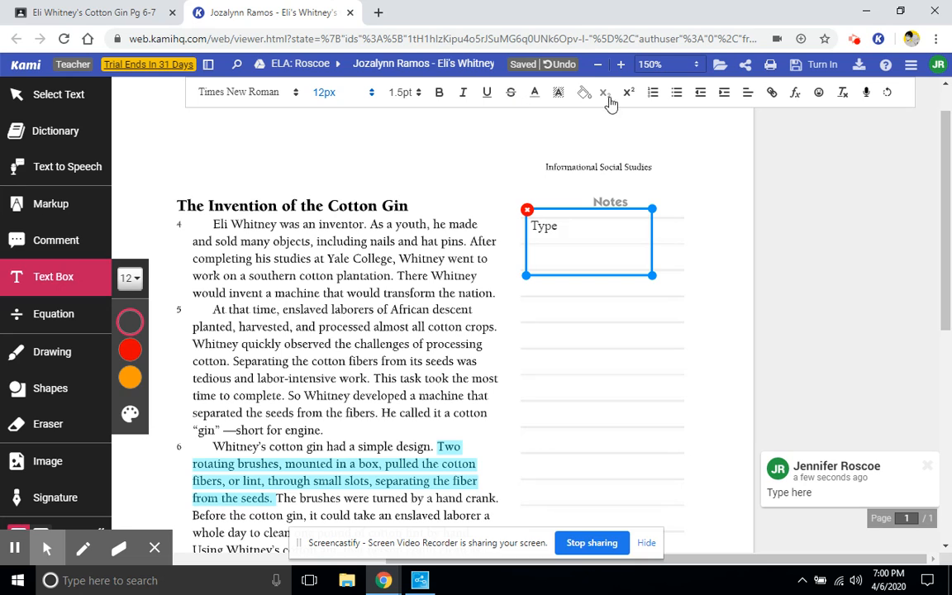
click(818, 94)
click(782, 138)
- Bring up the Shapes tool options and try the Eraser on the 'Type' text box in the Notes column
click(60, 389)
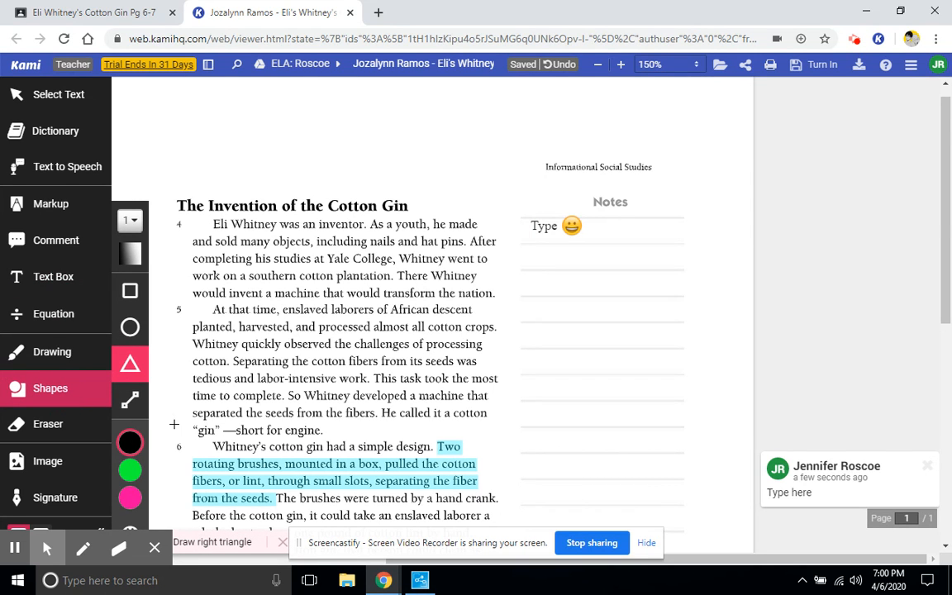
scroll(248, 331, down, 3)
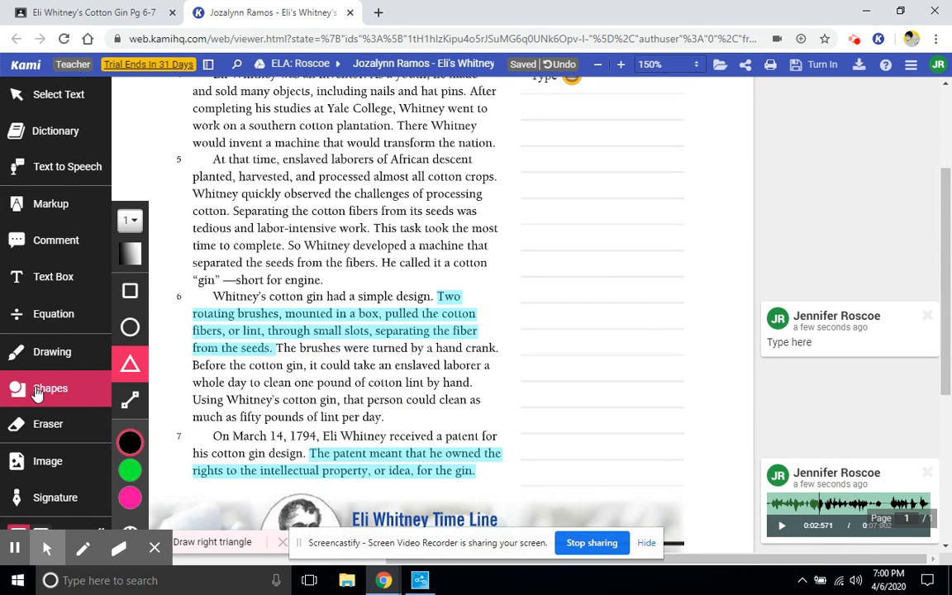
click(58, 425)
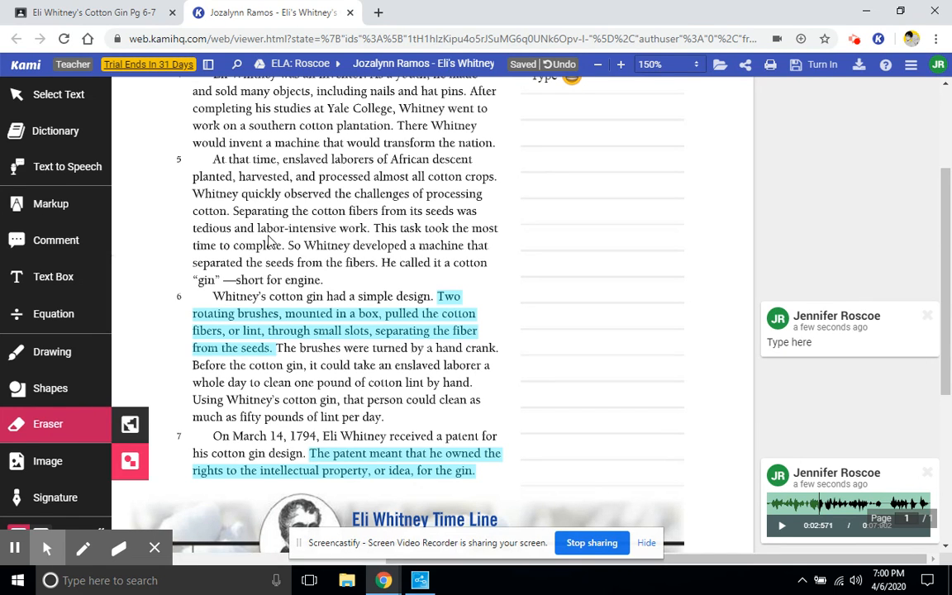
click(560, 73)
drag(943, 196, 949, 116)
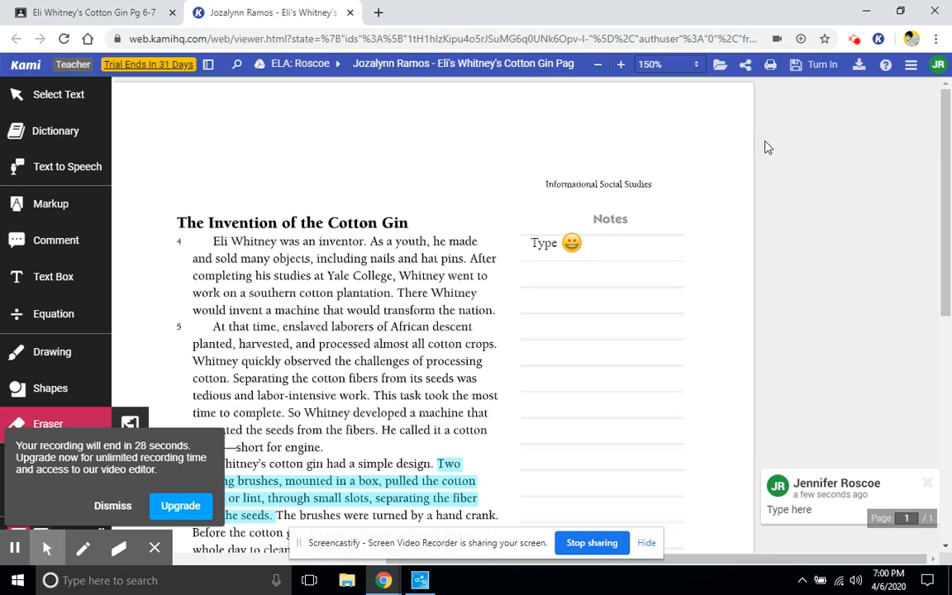
- Turn in the annotated Kami PDF for the assignment Eli Whitney's Cotton Gin Pg 6-7
click(832, 72)
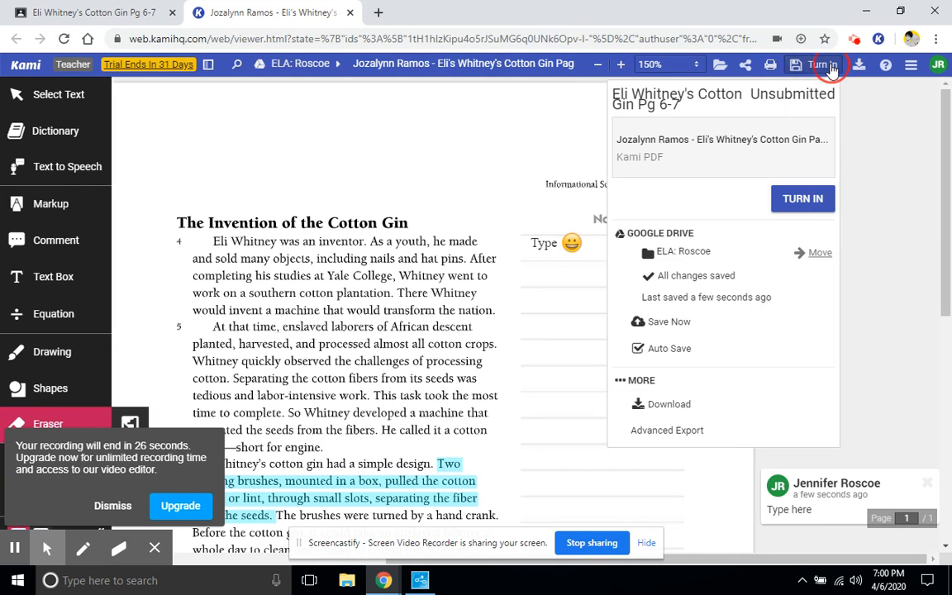
click(803, 199)
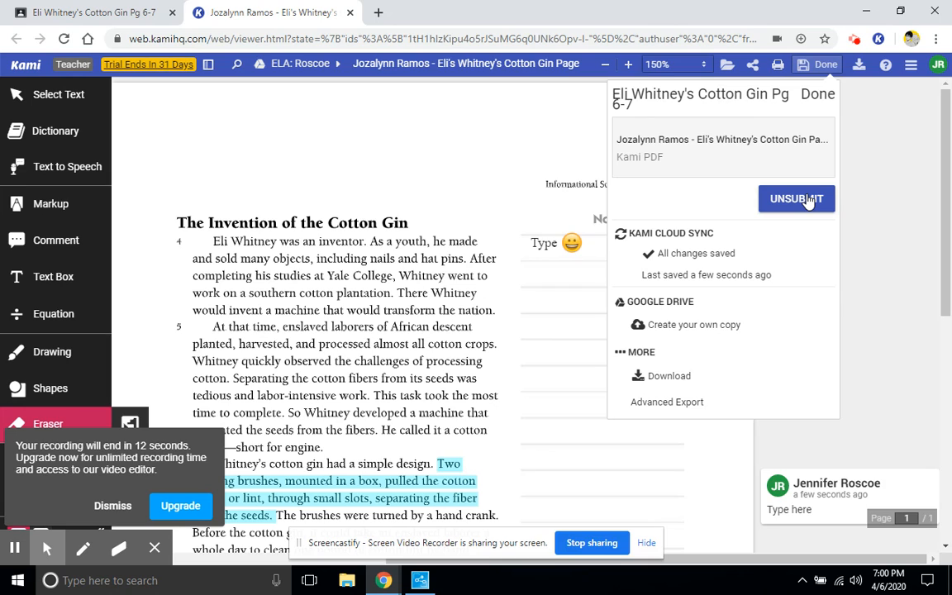
click(112, 505)
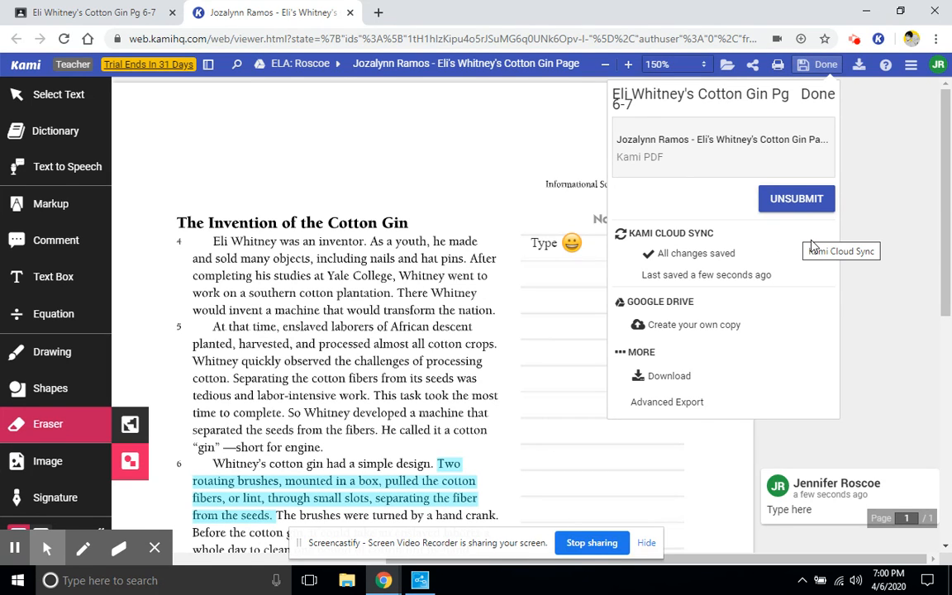